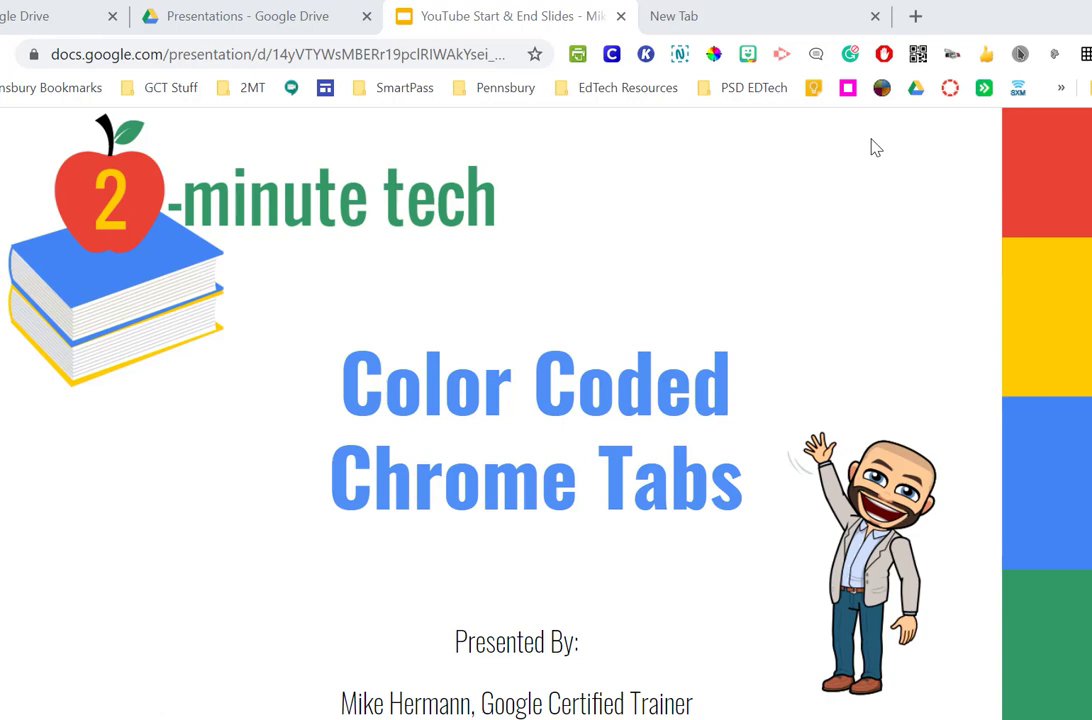
Open the Chrome experiments page at chrome://flags in the empty new tab
click(735, 24)
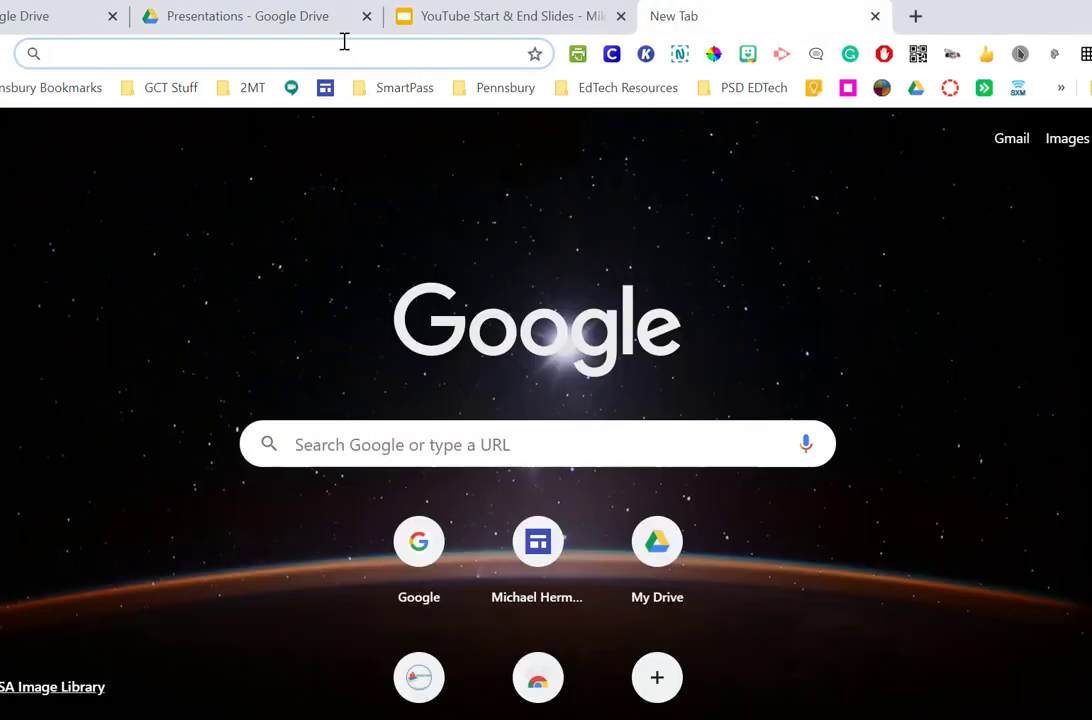
text(chrome)
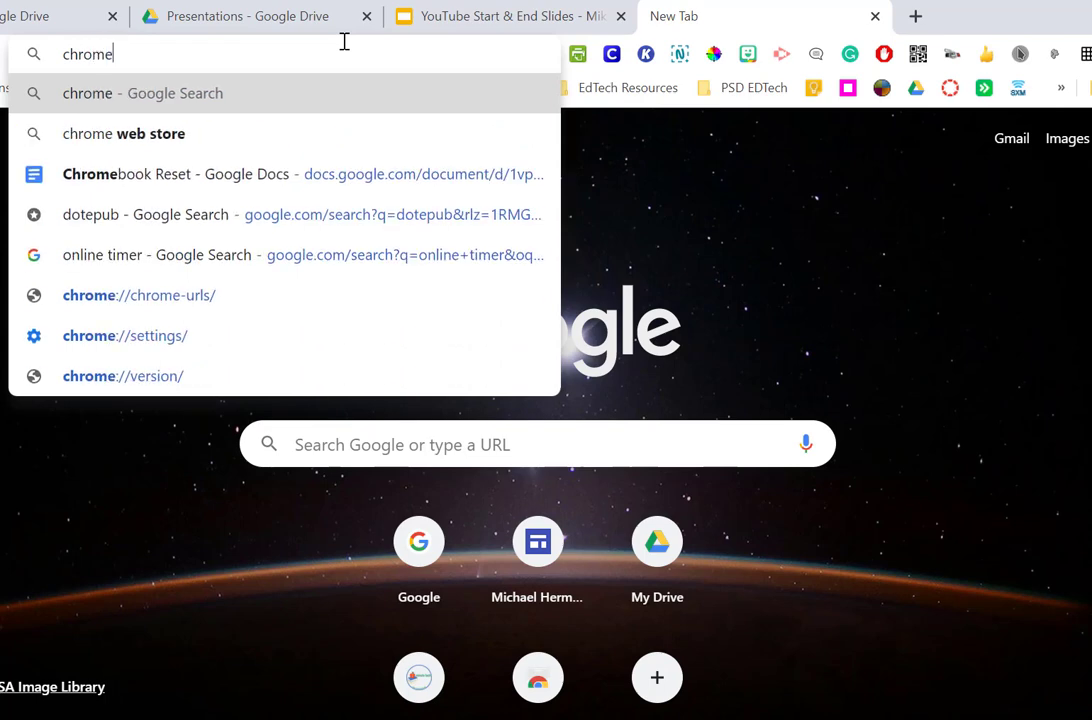
text(:/)
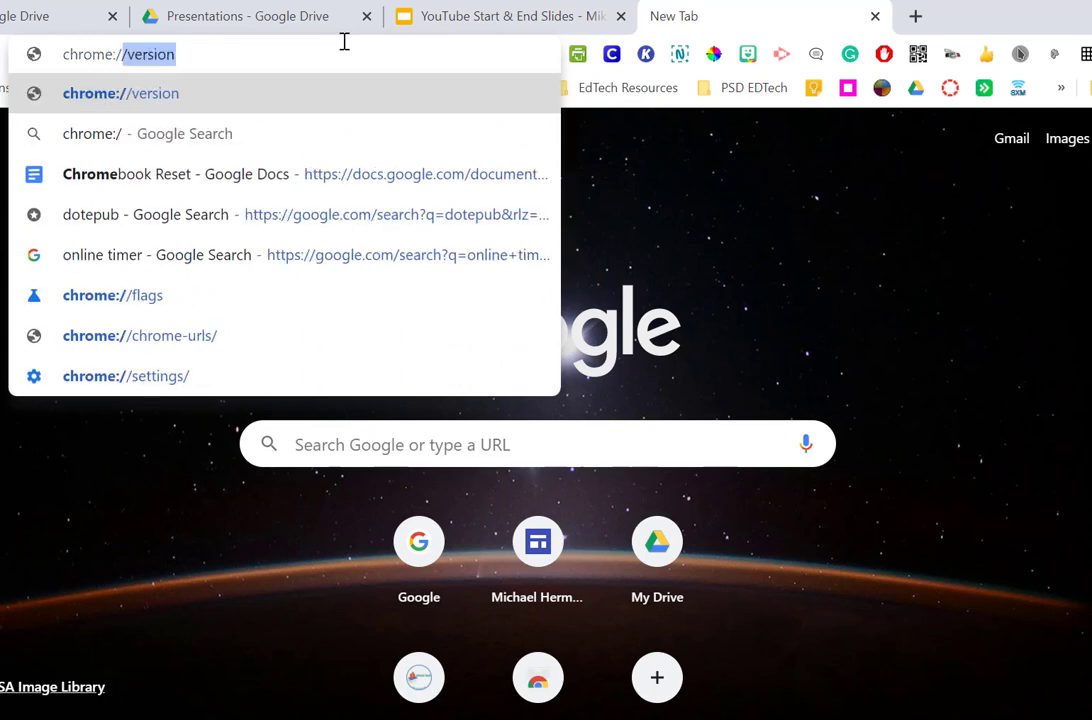
text(/flag)
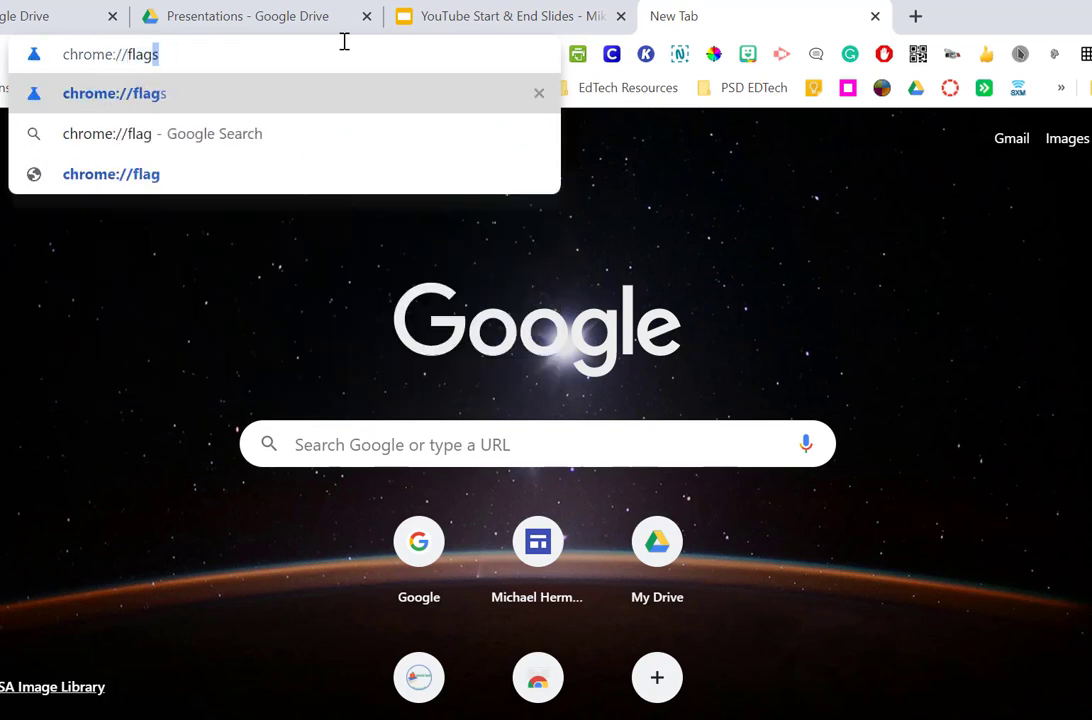
text(s)
key(Return)
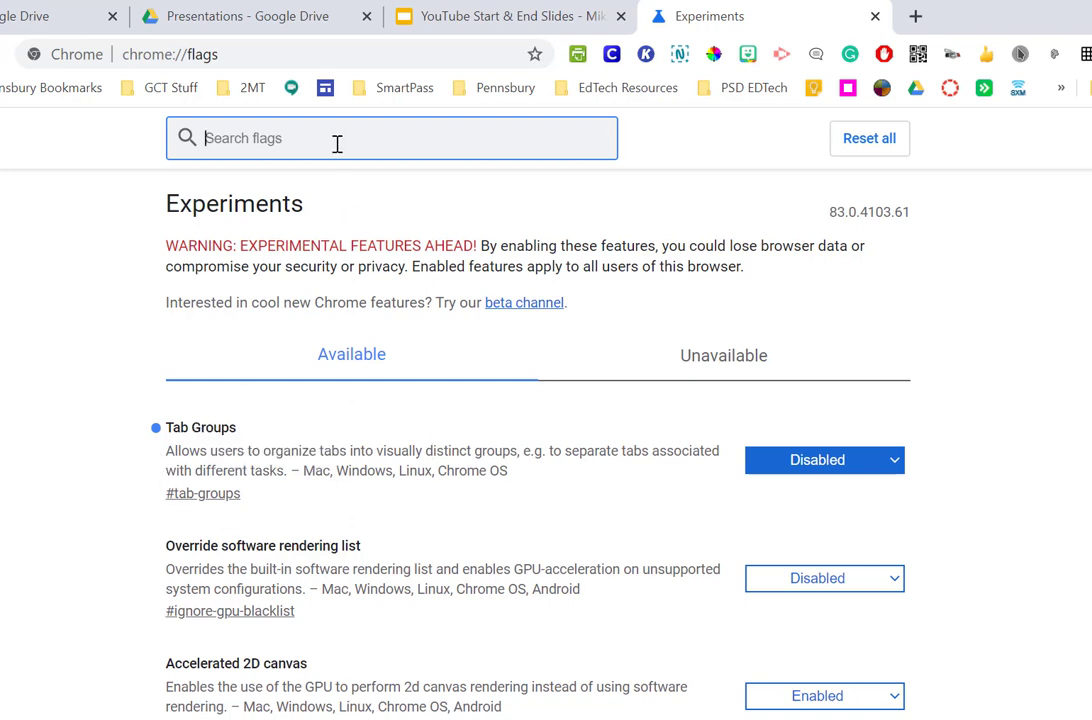
Search the flags for "tab groups", set the Tab Groups flag to Enabled, and close the experiments page
text(tab g)
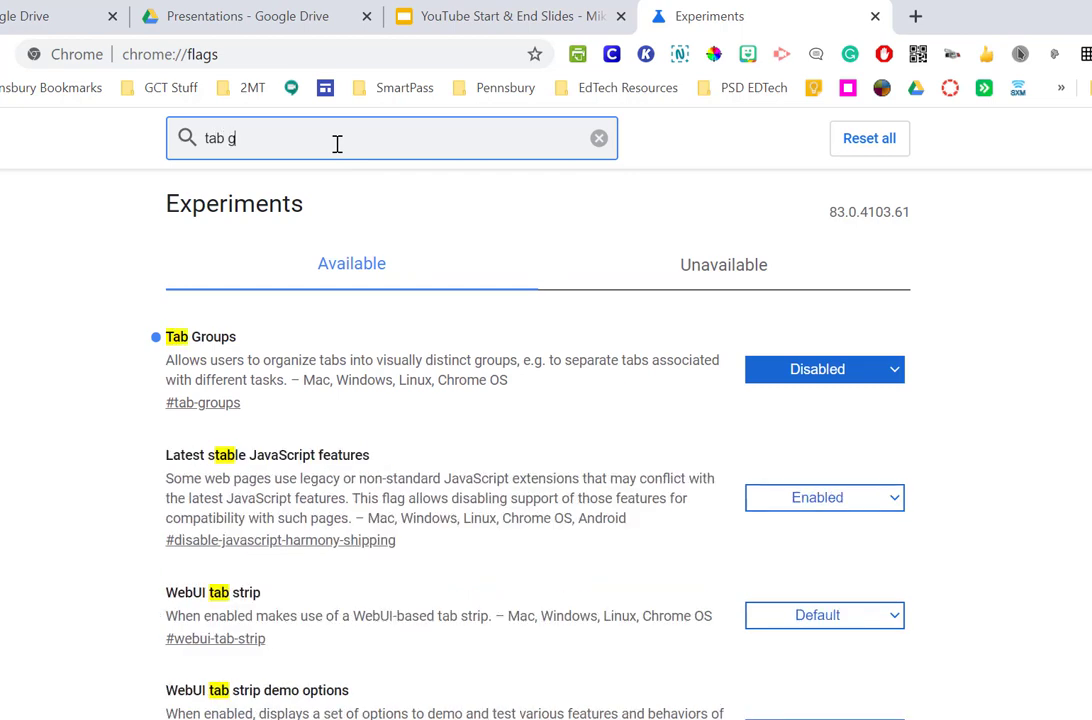
text(roups)
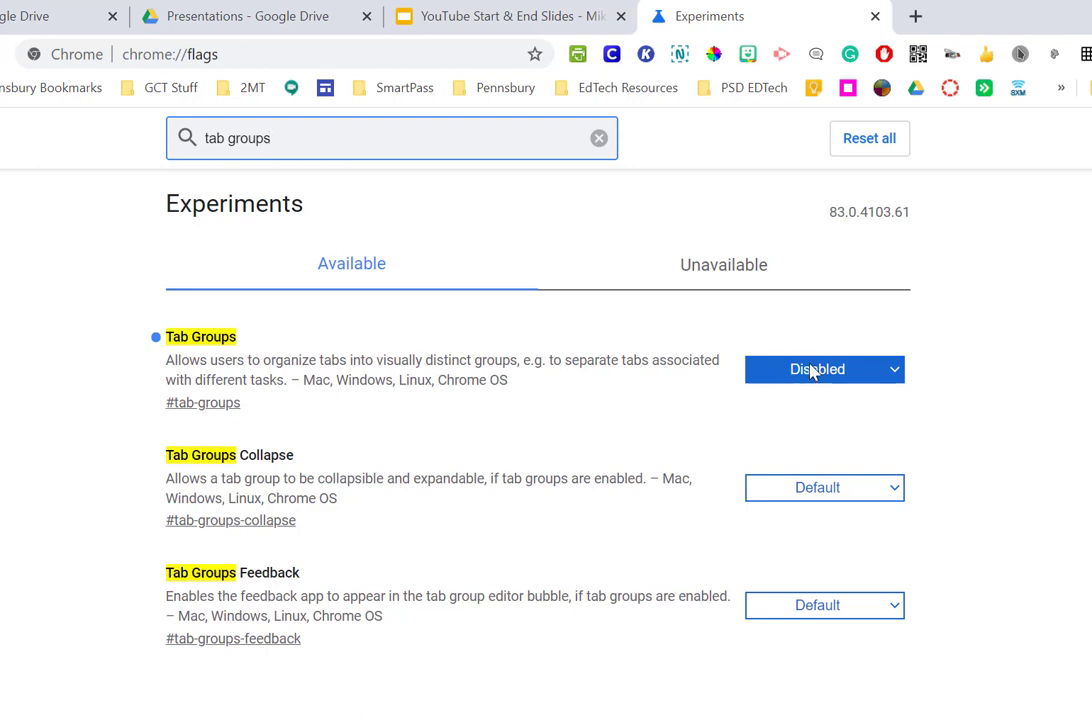
click(812, 372)
click(794, 439)
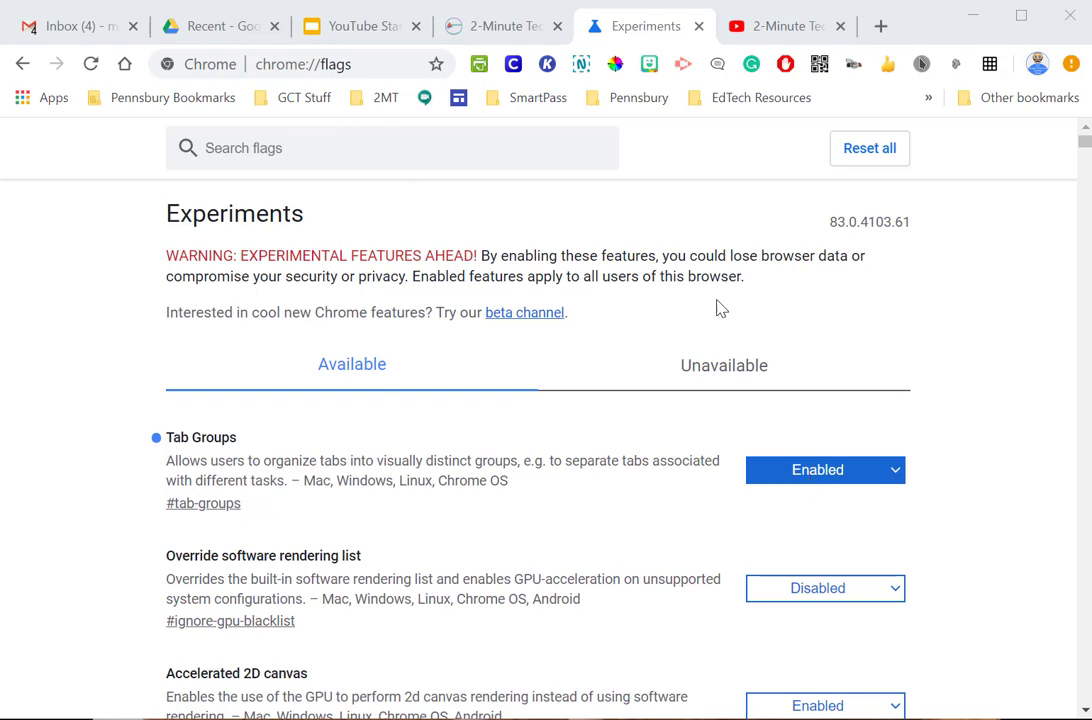
click(699, 27)
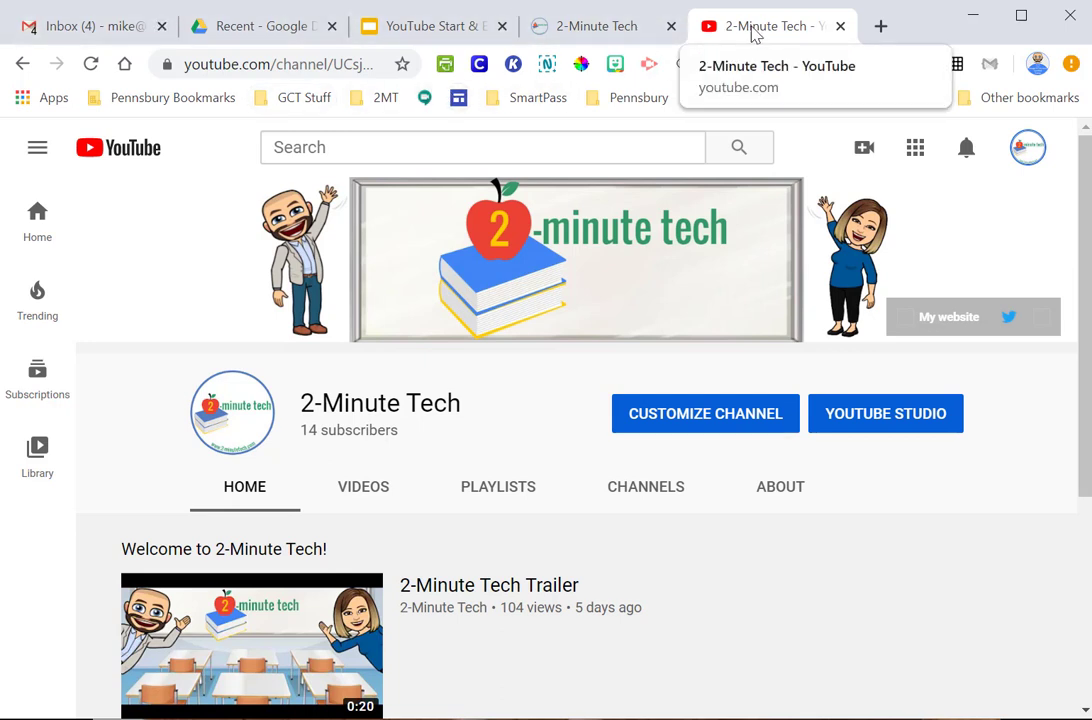
Put the 2-Minute Tech YouTube tab into a new tab group coloured blue and named Video
right_click(754, 34)
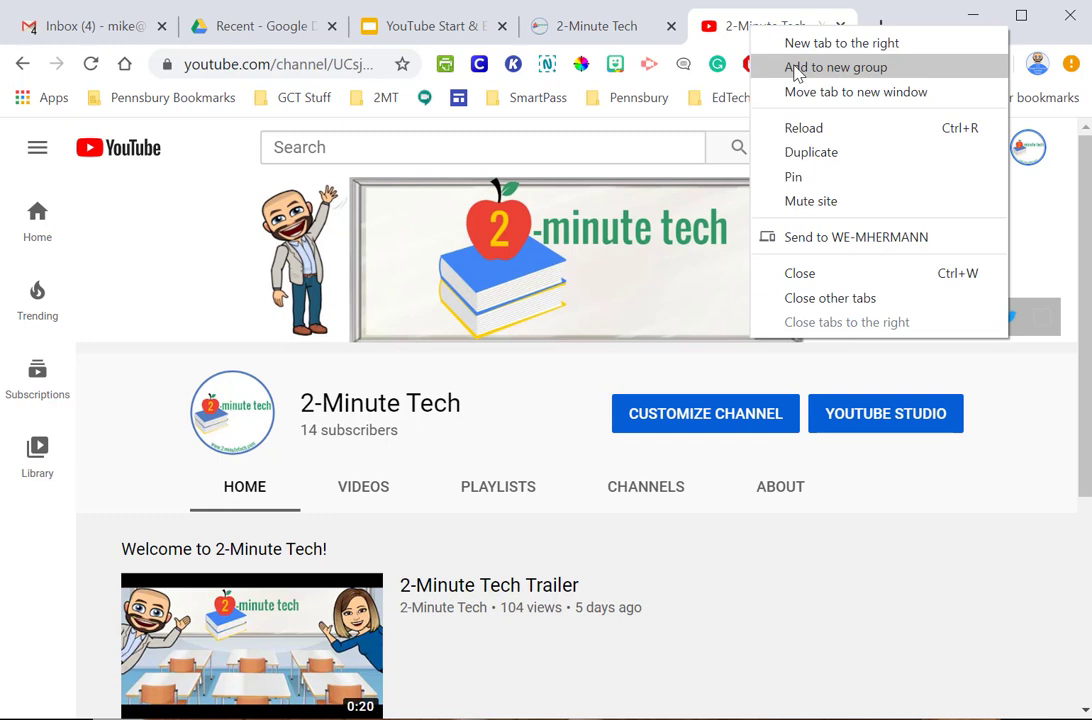
click(797, 75)
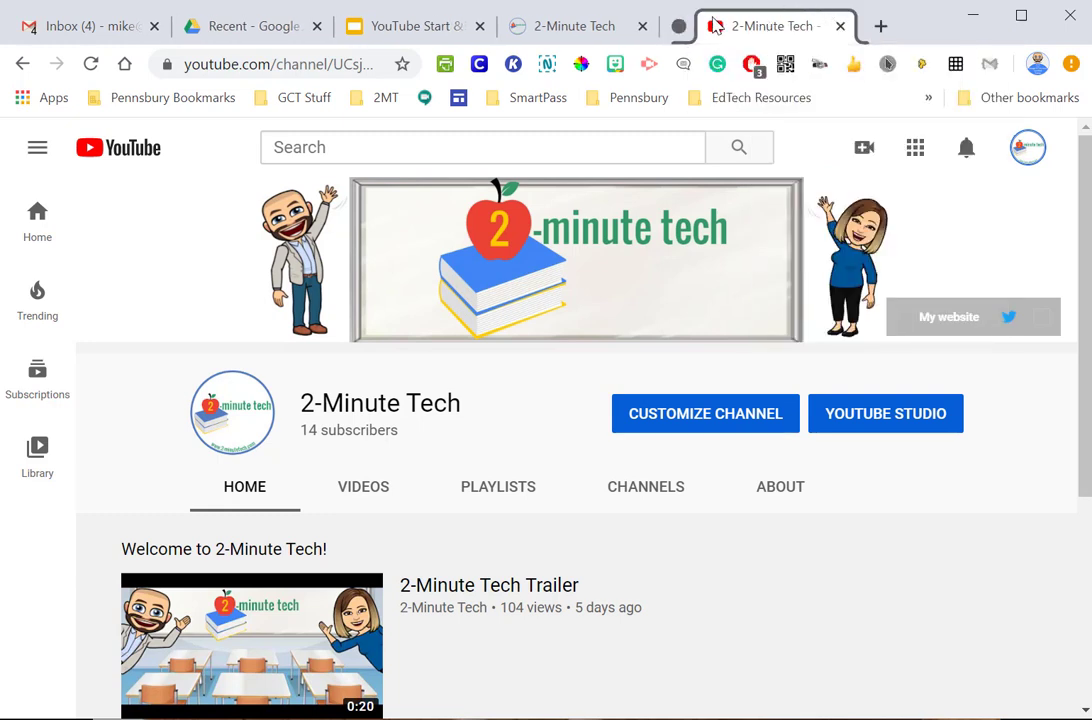
right_click(755, 30)
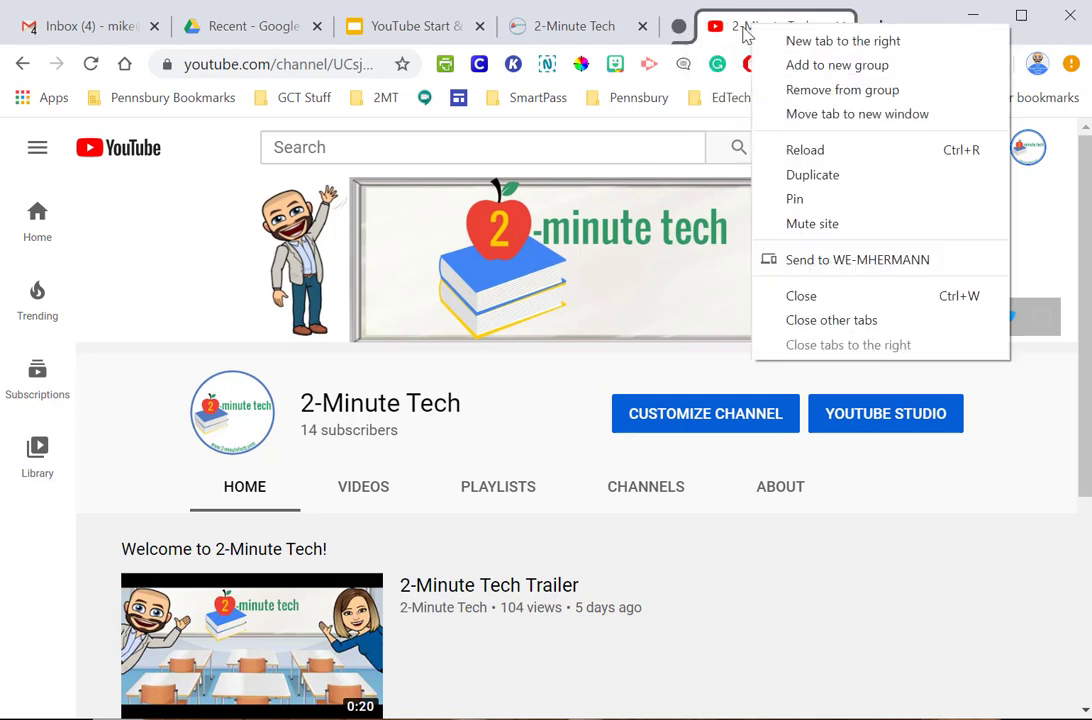
click(677, 30)
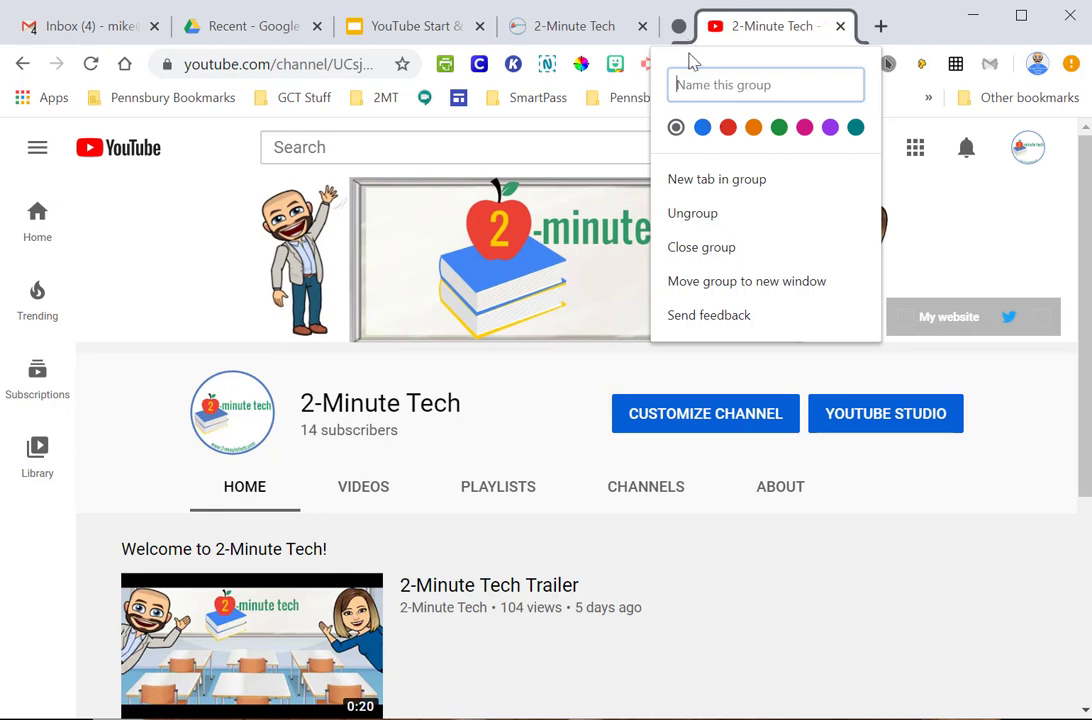
click(704, 127)
click(714, 85)
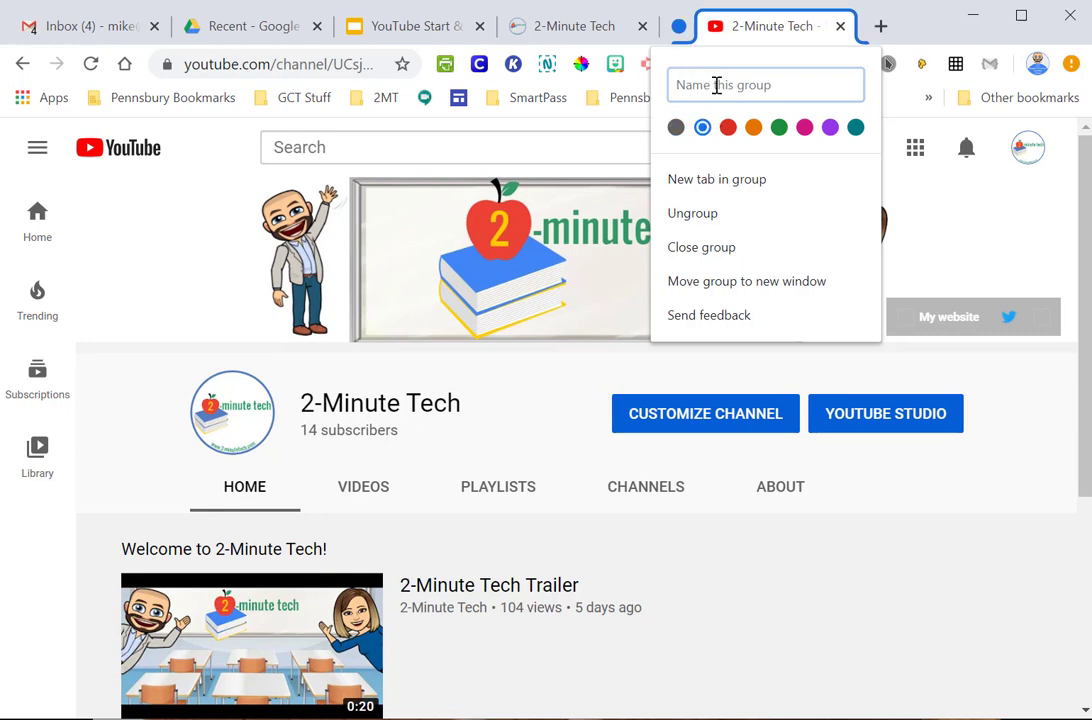
text(Video)
key(Return)
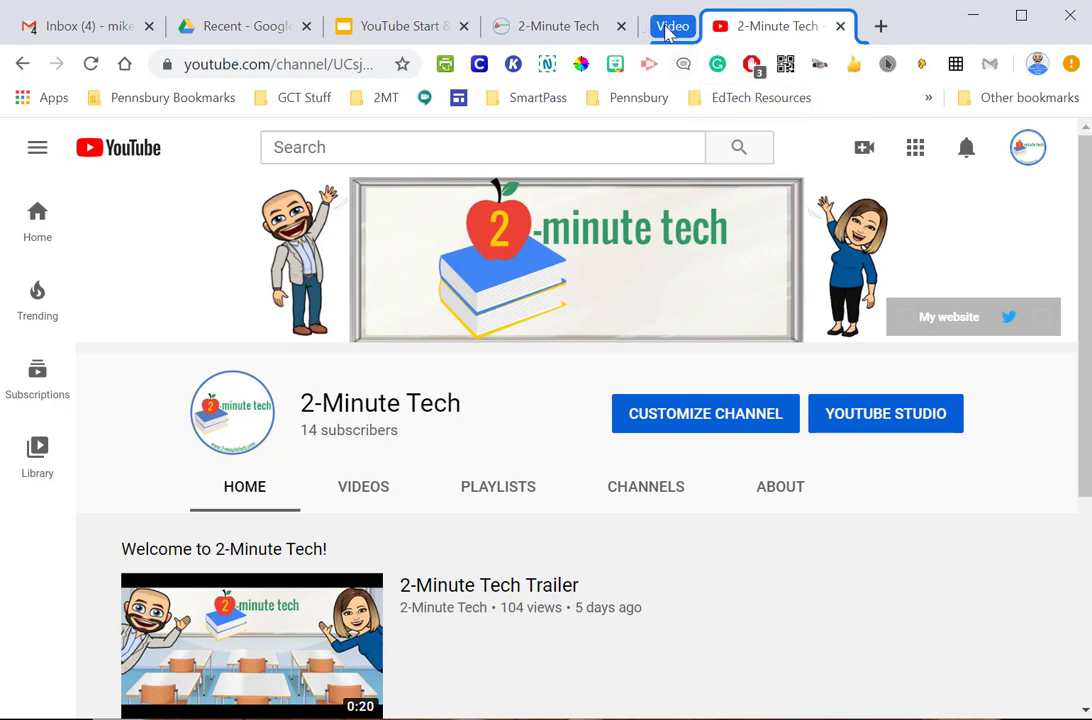
Put the Gmail inbox tab into a new tab group coloured purple and named Email
click(72, 38)
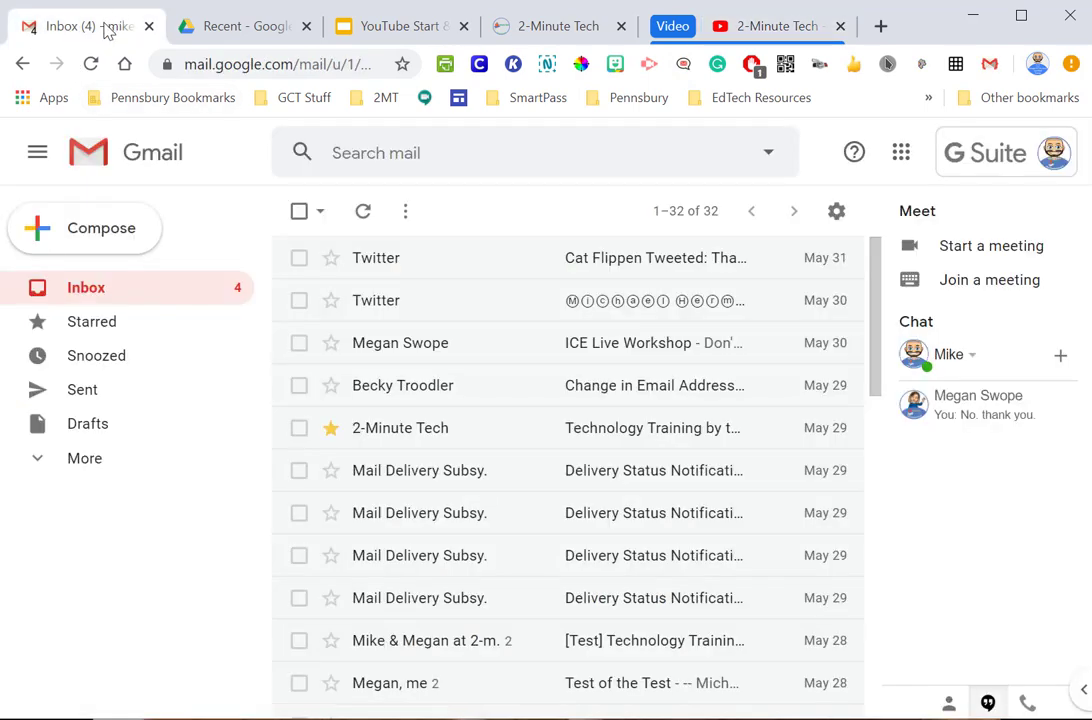
right_click(108, 32)
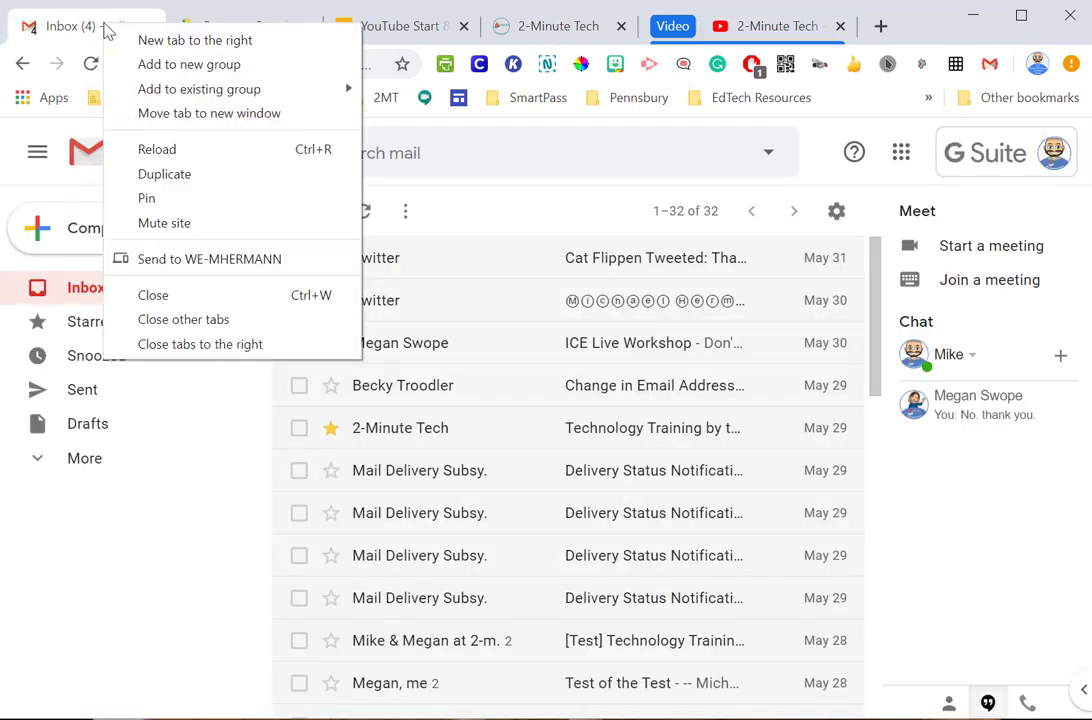
click(148, 64)
click(34, 36)
click(179, 127)
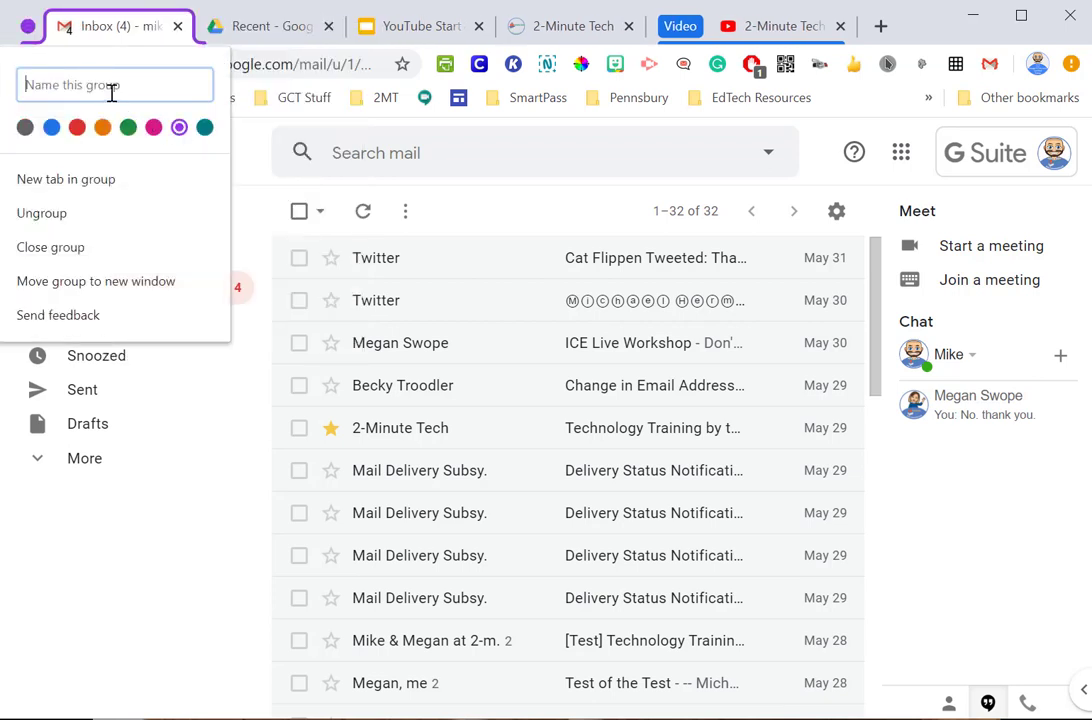
text(Email)
key(Return)
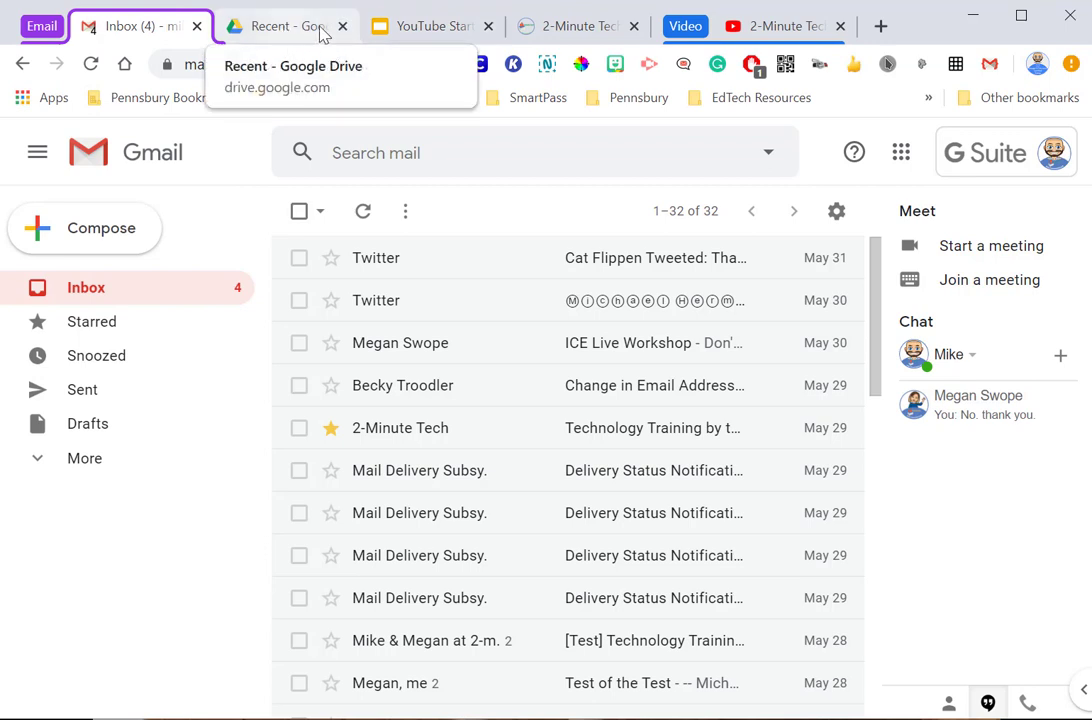
Add the 2-Minute Tech website tab to the existing Email group, and switch to the YouTube Start & End Slides tab
click(590, 32)
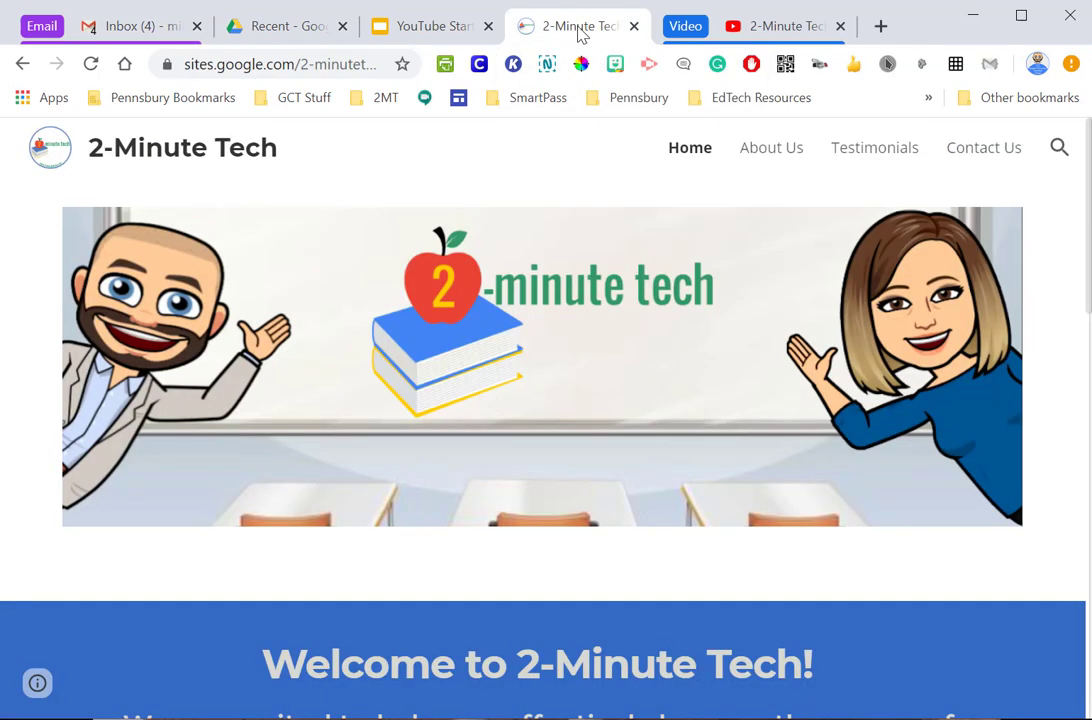
right_click(582, 34)
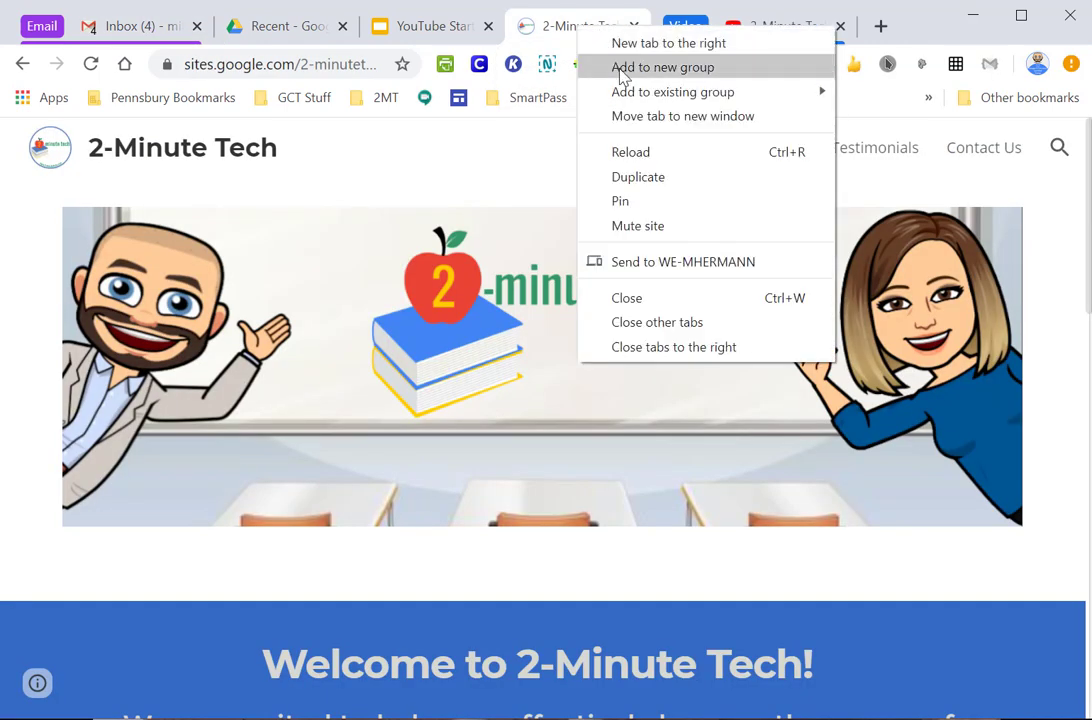
mouse_move(622, 92)
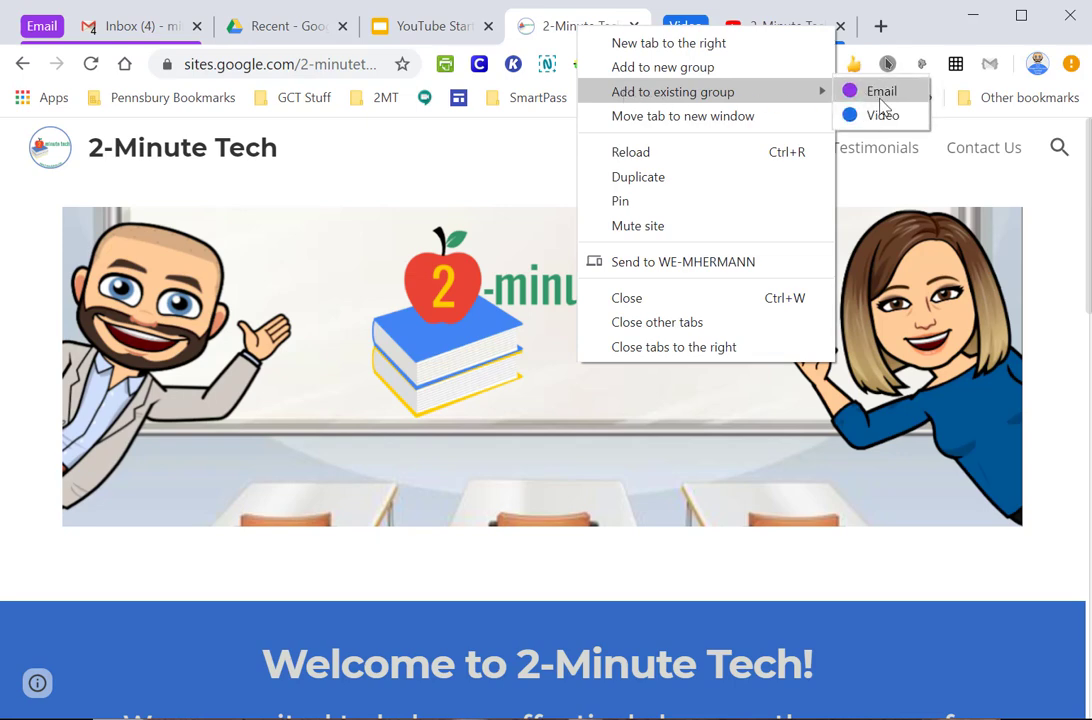
click(884, 92)
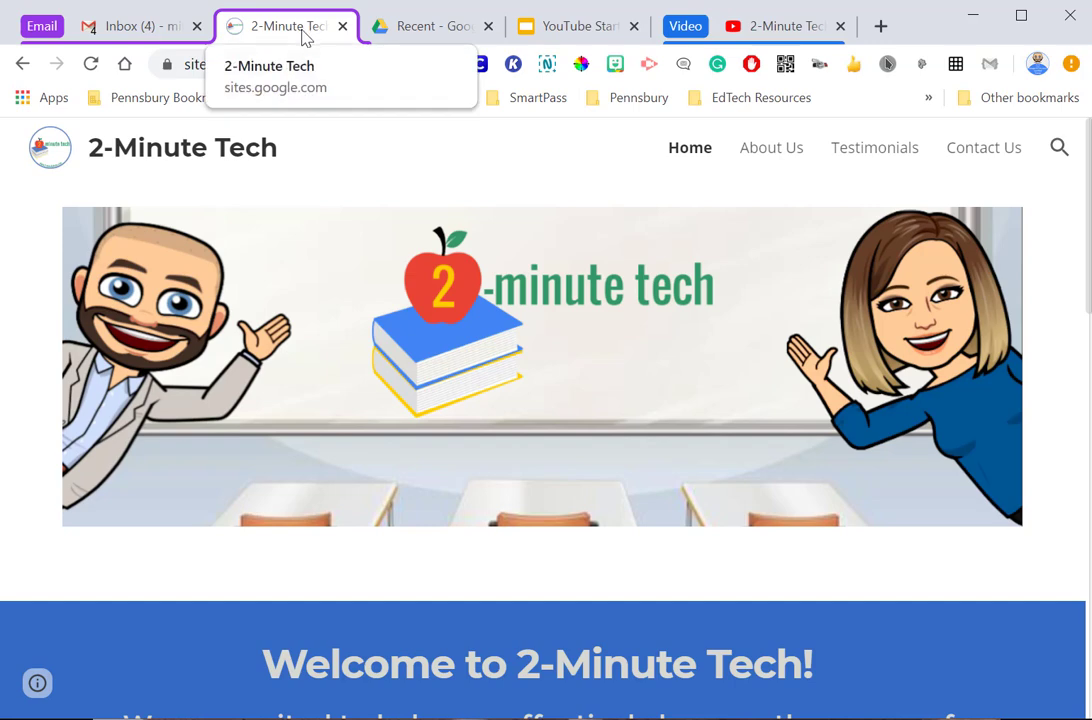
click(590, 30)
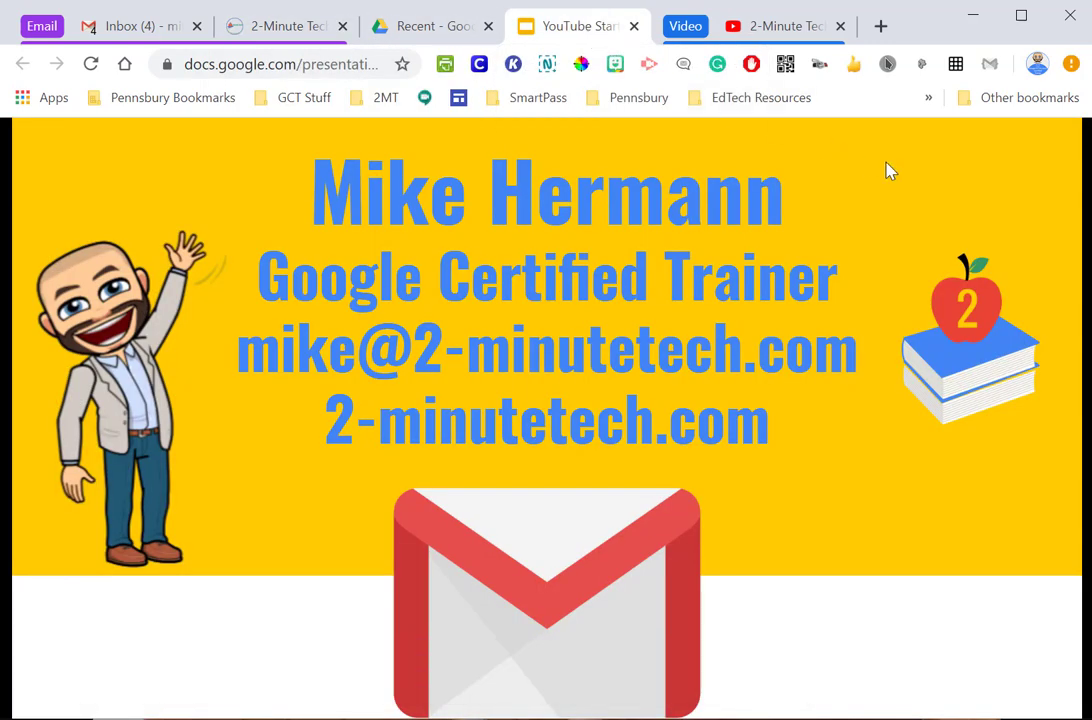